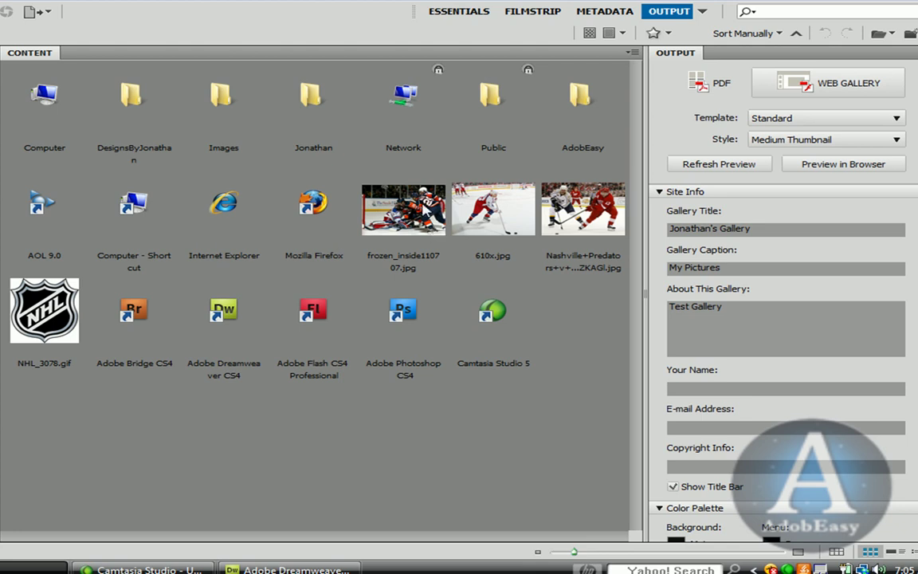
# Select frozen_inside110707.jpg, 610x.jpg, the Nashville photo and NHL_3078.gif, then scroll to the gallery save options.
pyautogui.click(365, 210)
pyautogui.keyDown('ctrl'); pyautogui.click(519, 215); pyautogui.keyUp('ctrl')
pyautogui.keyDown('ctrl'); pyautogui.click(582, 211); pyautogui.keyUp('ctrl')
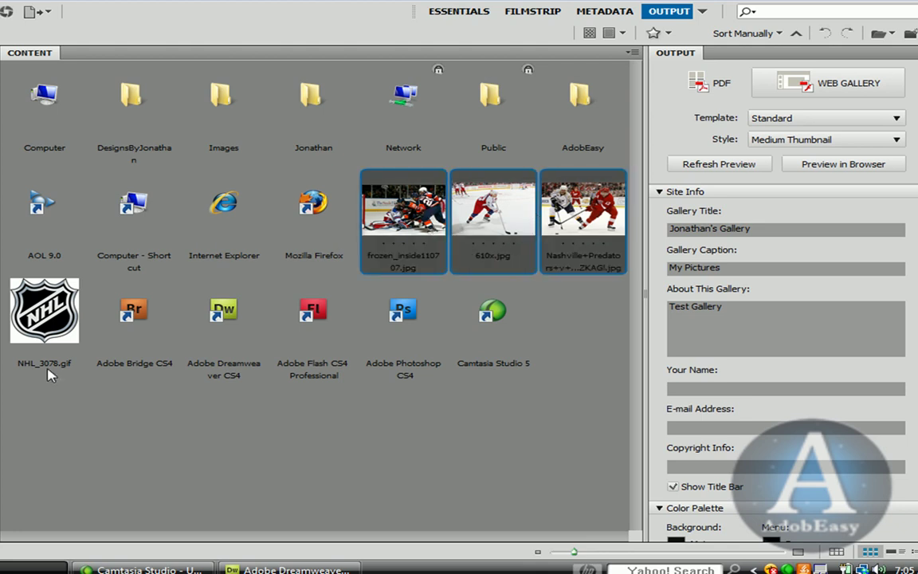
pyautogui.keyDown('ctrl'); pyautogui.click(62, 317); pyautogui.keyUp('ctrl')
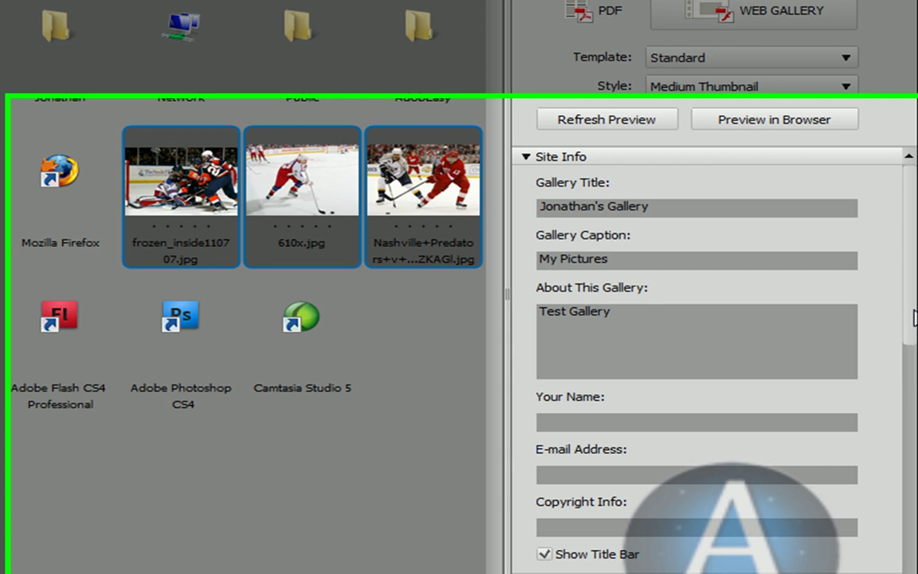
pyautogui.scroll(-5, 913, 247)
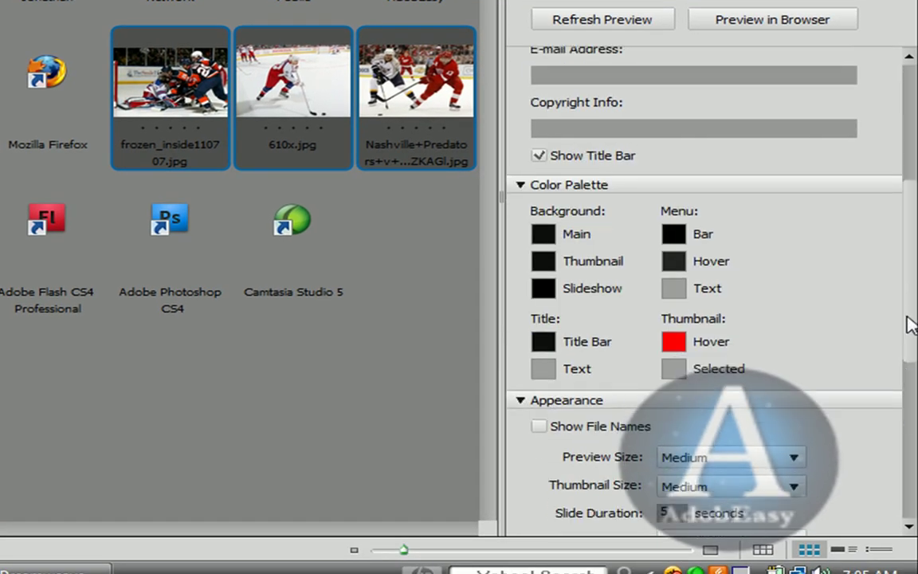
pyautogui.scroll(-10, 911, 325)
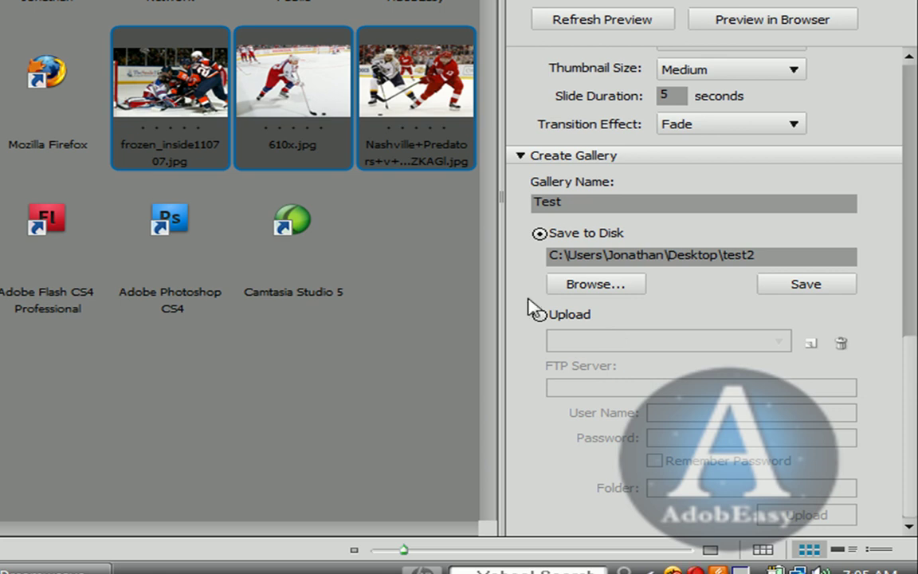
# Make a new Desktop folder TestGallery the destination and save the Test gallery into it.
pyautogui.click(596, 284)
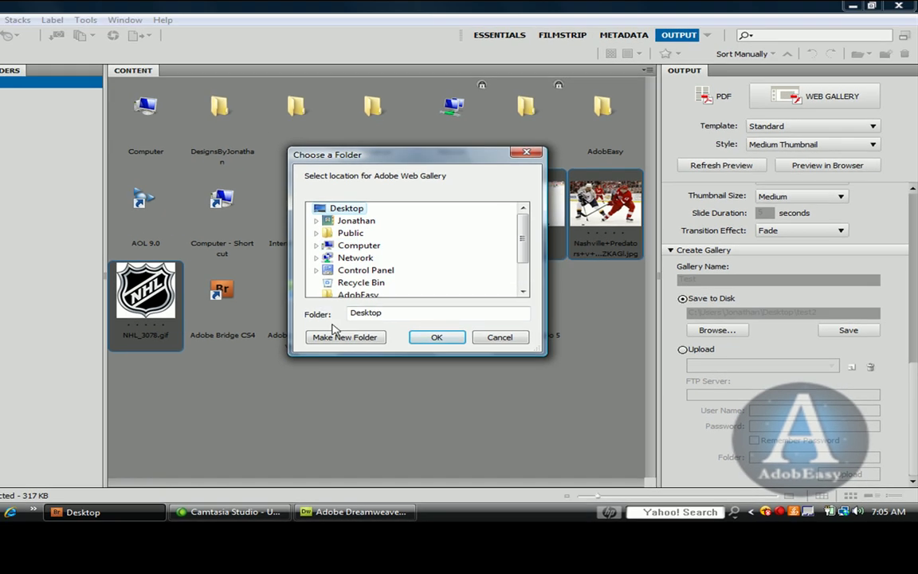
pyautogui.click(344, 337)
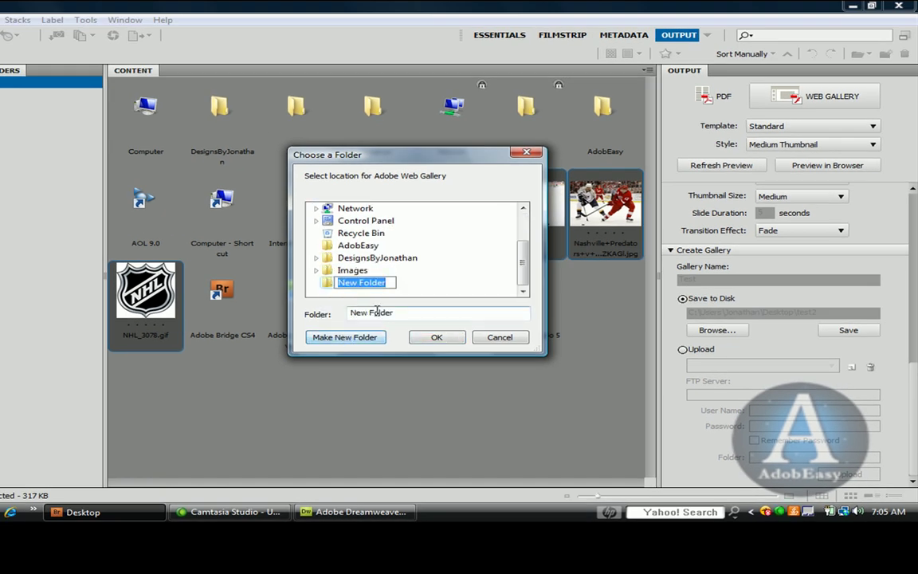
pyautogui.write('TestGallery')
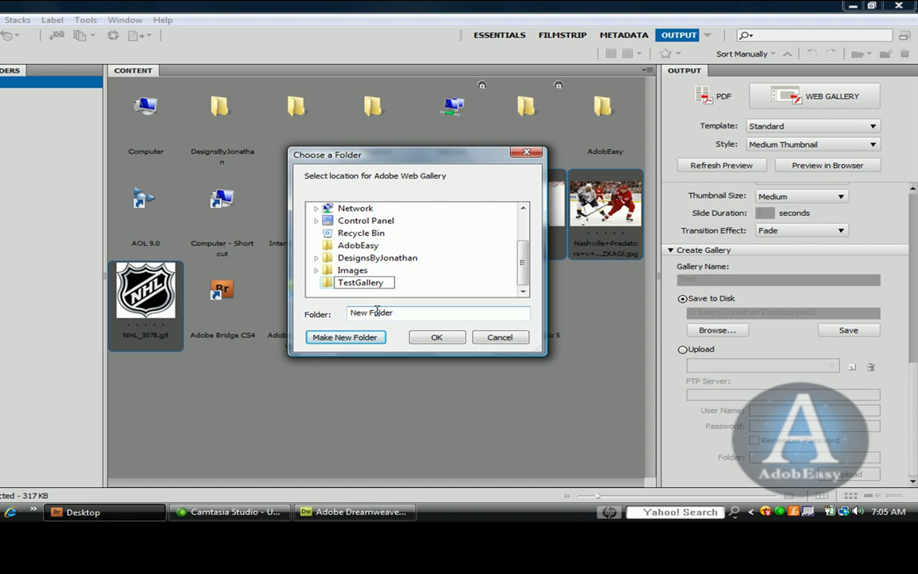
pyautogui.press('Return')
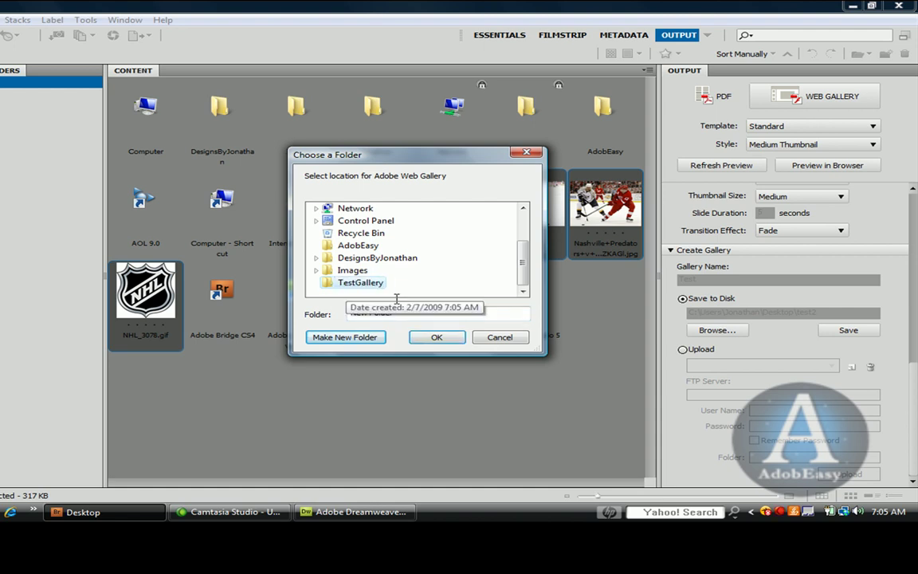
pyautogui.click(436, 338)
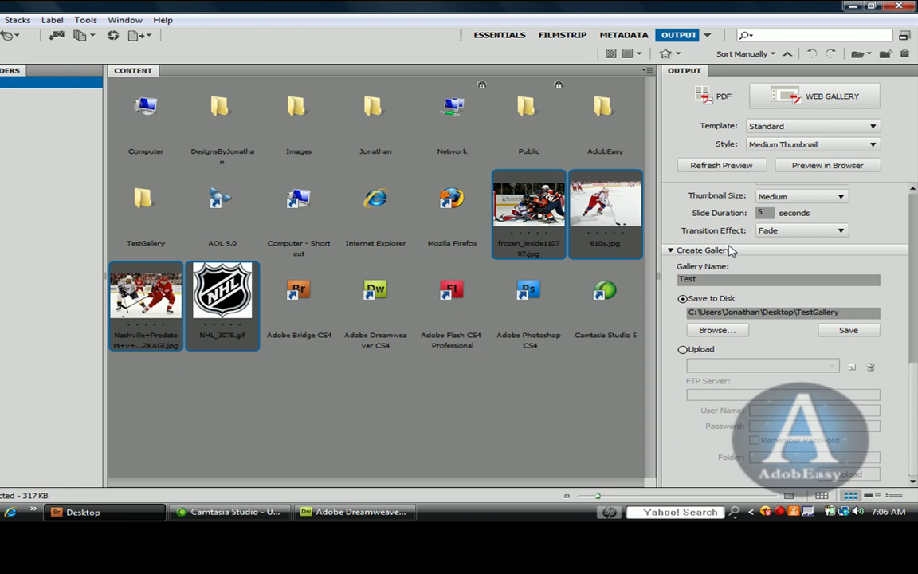
pyautogui.click(846, 330)
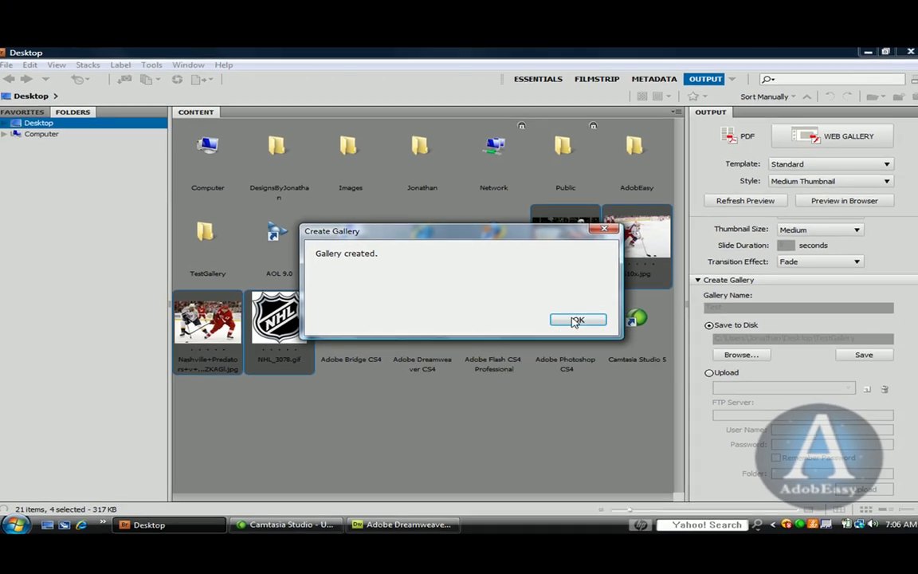
# Dismiss the Gallery created message, minimize Bridge, and open TestGallery > Test > index.
pyautogui.click(575, 320)
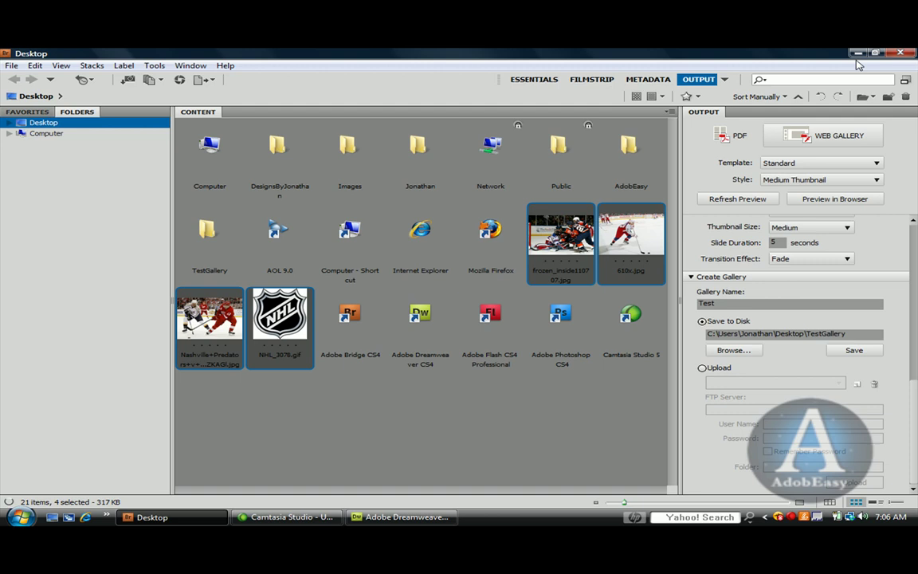
pyautogui.click(866, 52)
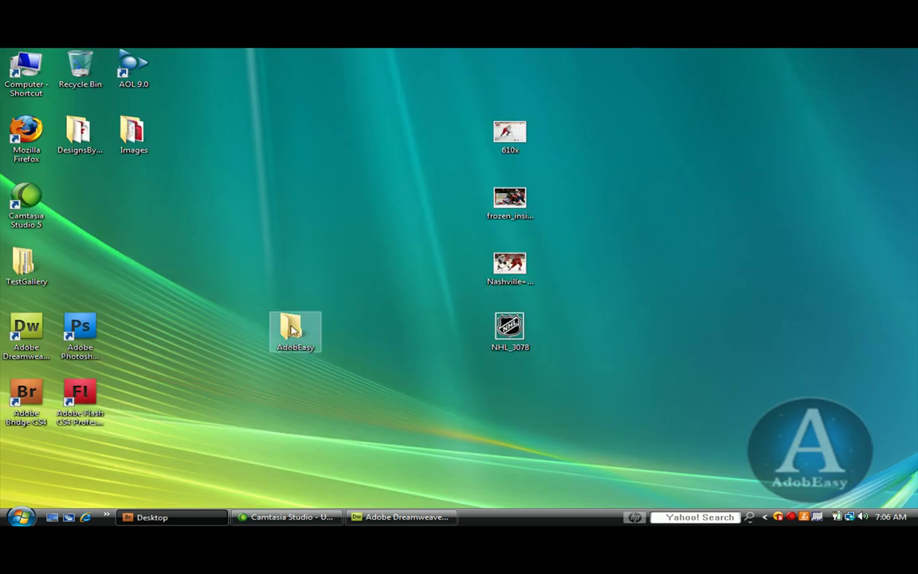
pyautogui.doubleClick(26, 263)
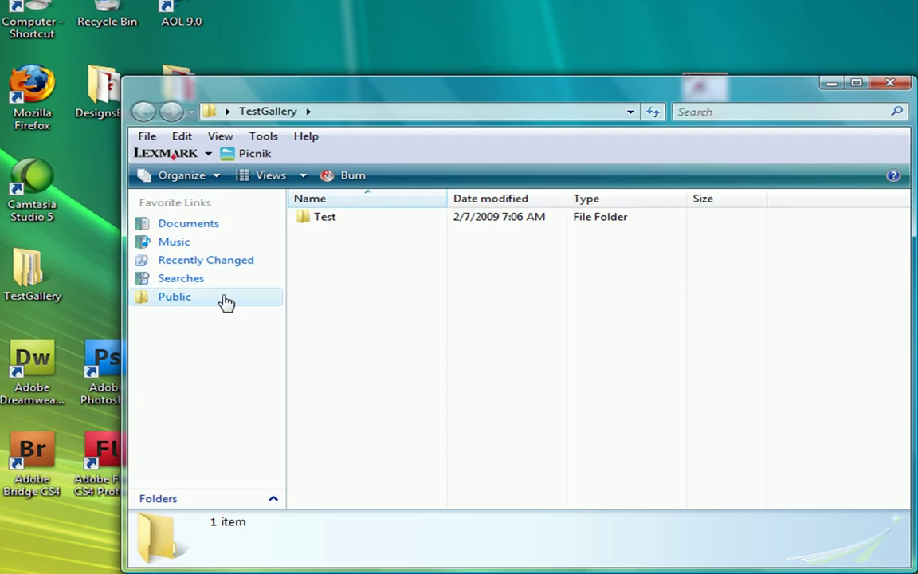
pyautogui.doubleClick(321, 218)
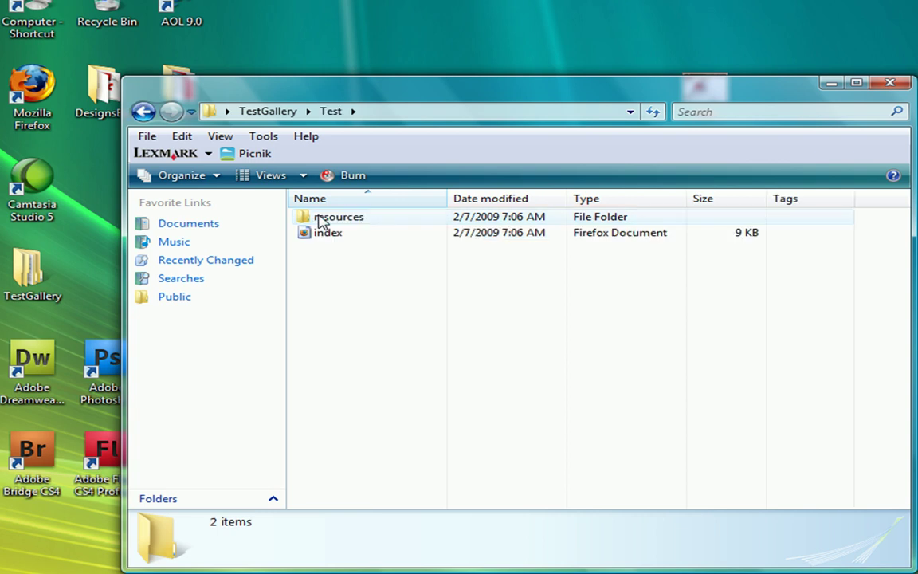
pyautogui.click(322, 239)
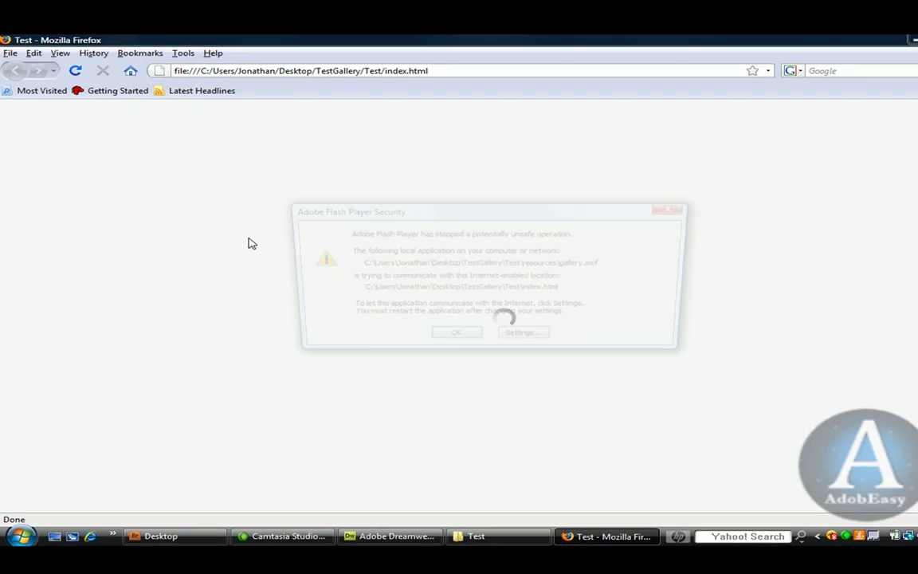
# Dismiss the Flash security warning and view the second, Nashville and NHL logo images large.
pyautogui.click(423, 333)
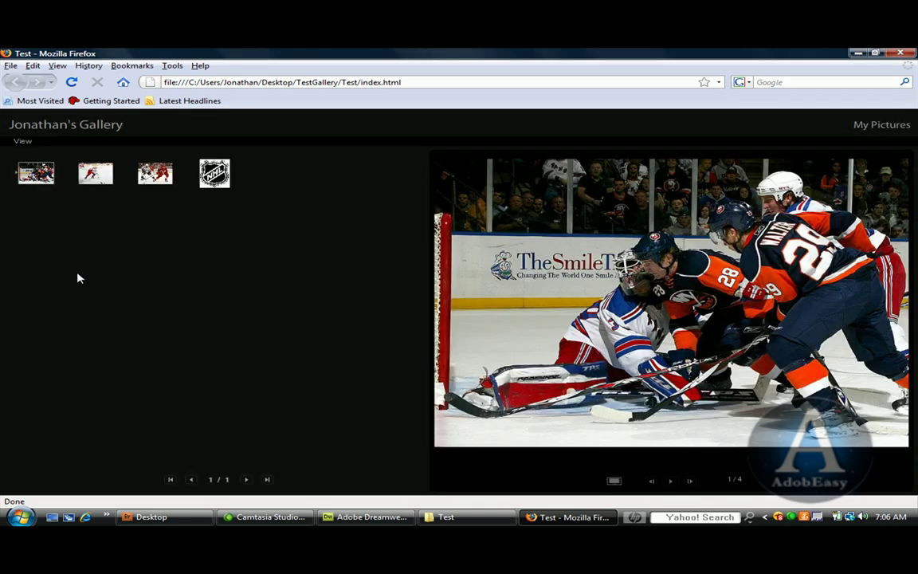
pyautogui.click(96, 174)
pyautogui.click(155, 173)
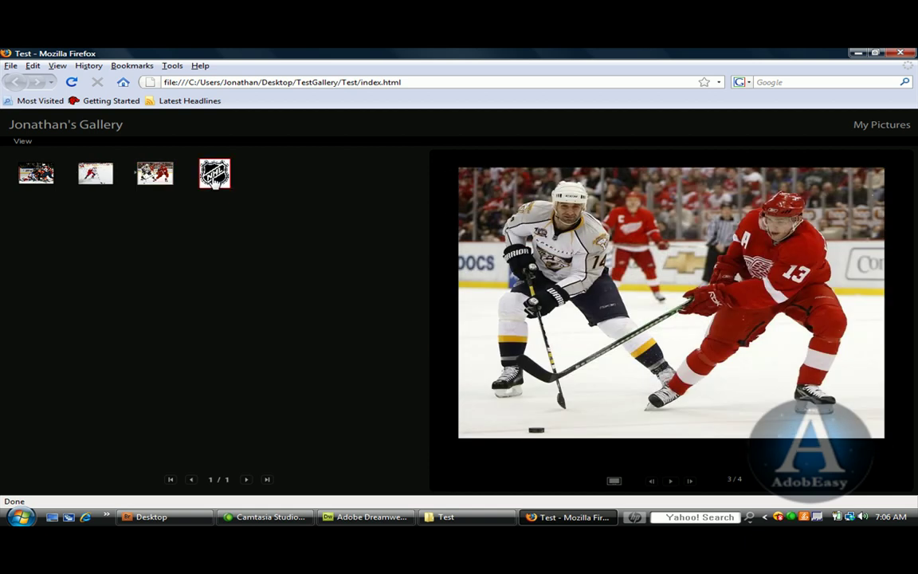
pyautogui.click(215, 177)
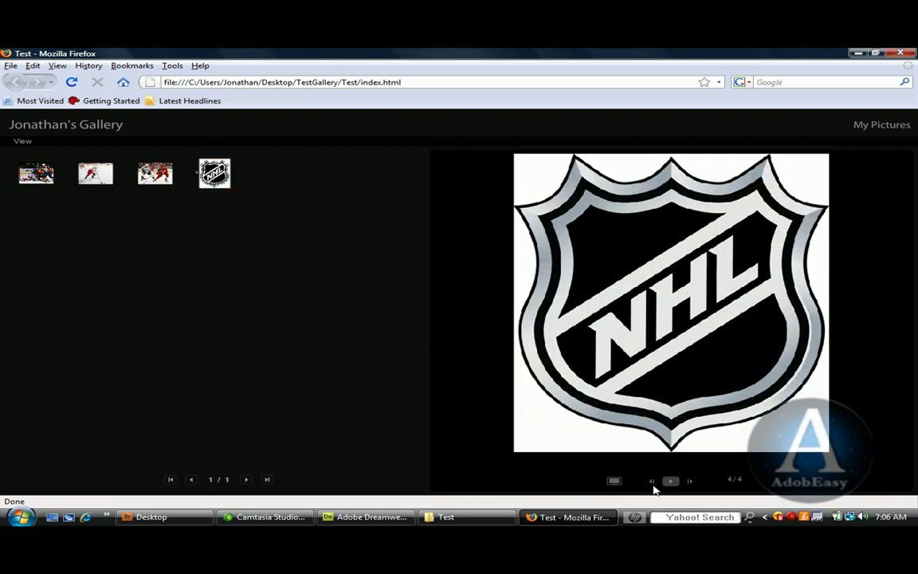
# Toggle the full-width view on and off, advance to the next image, and start the slideshow.
pyautogui.click(615, 482)
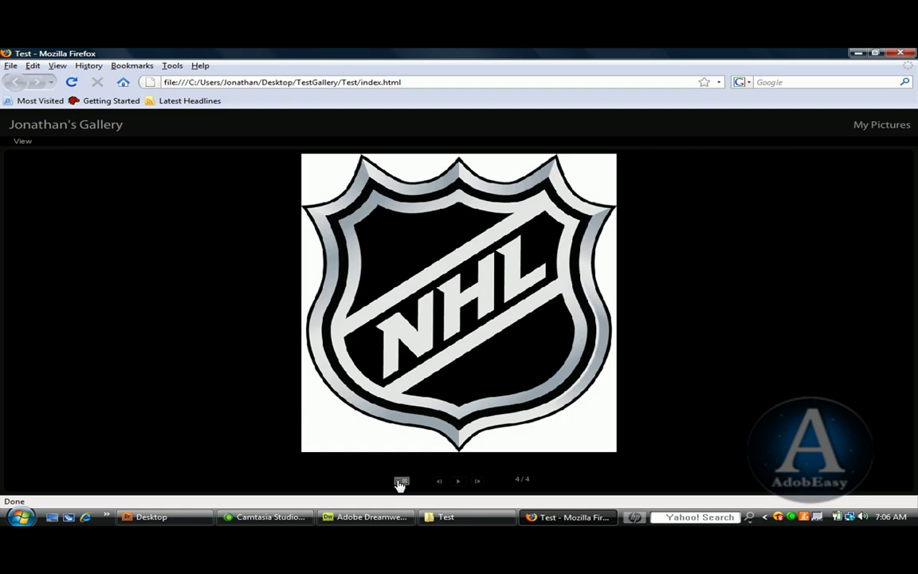
pyautogui.click(400, 483)
pyautogui.click(688, 482)
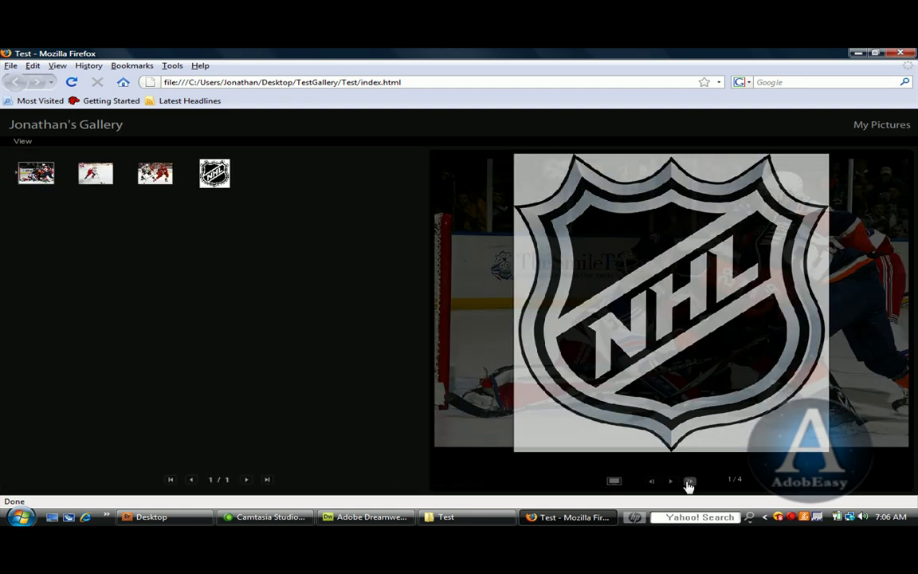
pyautogui.click(667, 482)
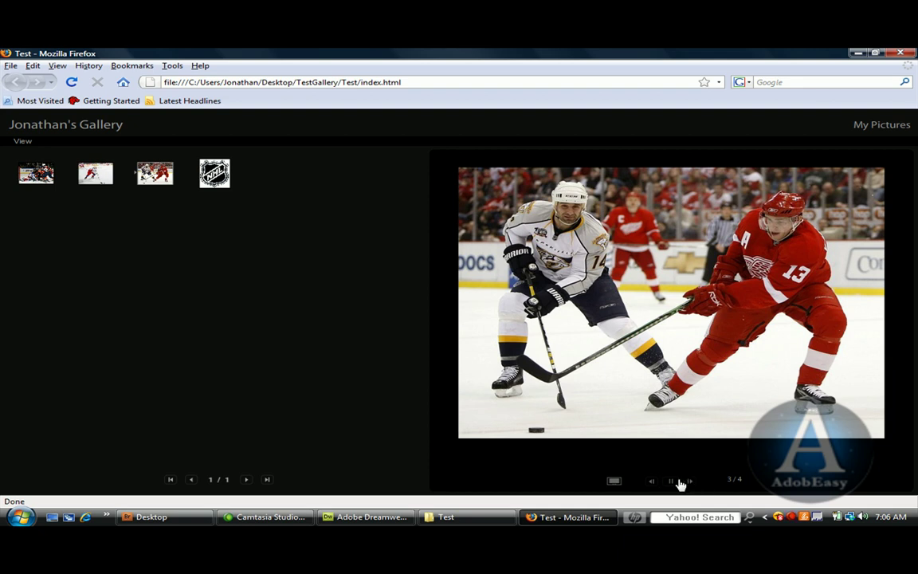
# Jump to the skater photo, then the NHL logo, then back to the first goalie photo.
pyautogui.click(94, 171)
pyautogui.click(213, 171)
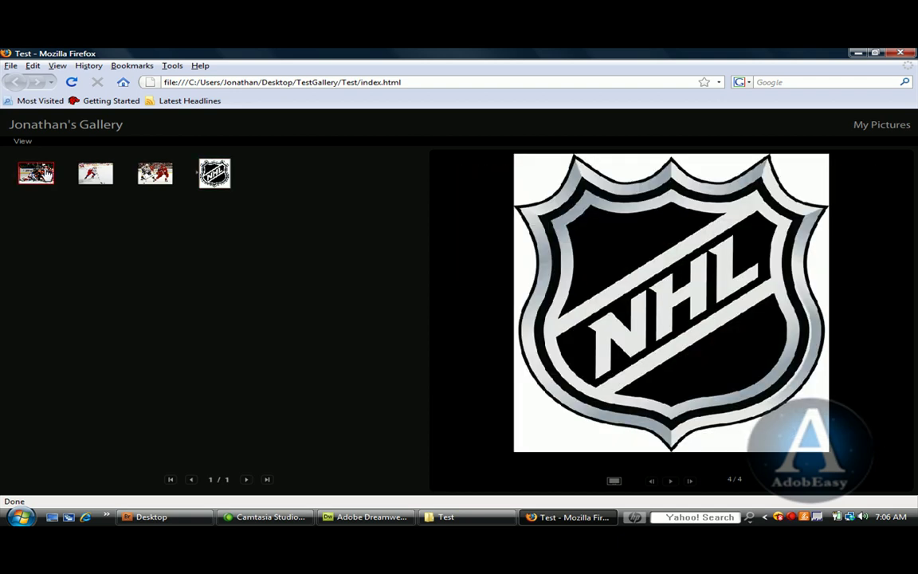
pyautogui.click(45, 171)
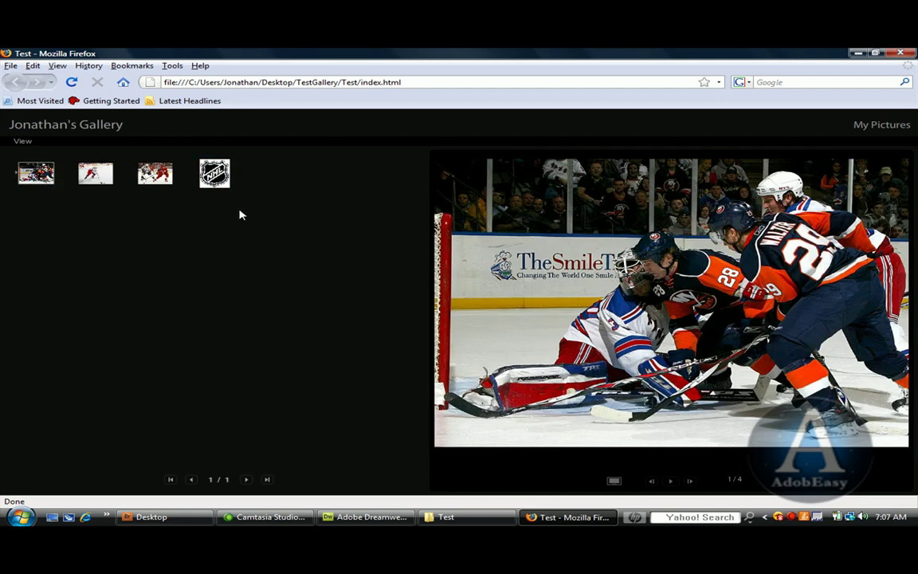
# Close the browser and rename the gallery's index file to Gallery.
pyautogui.hotkey('alt', 'F4')
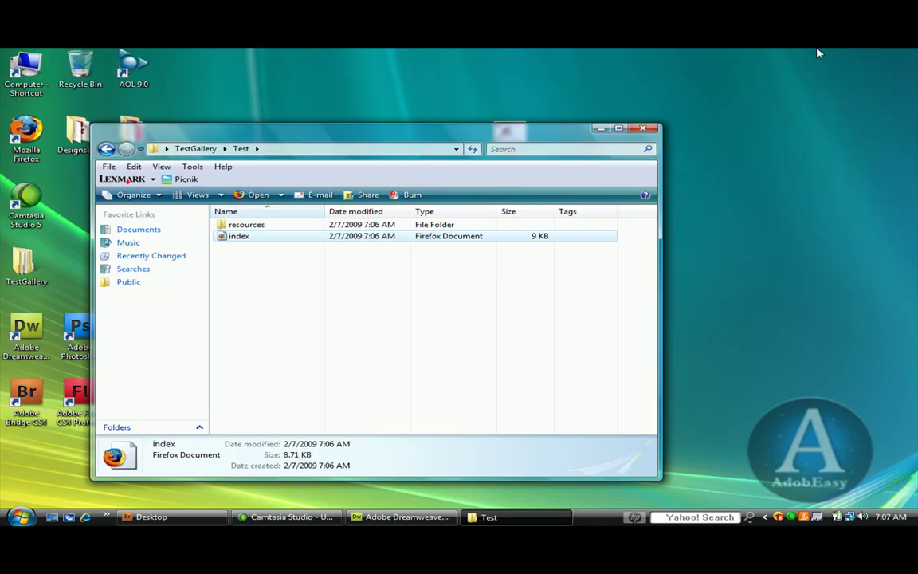
pyautogui.rightClick(229, 241)
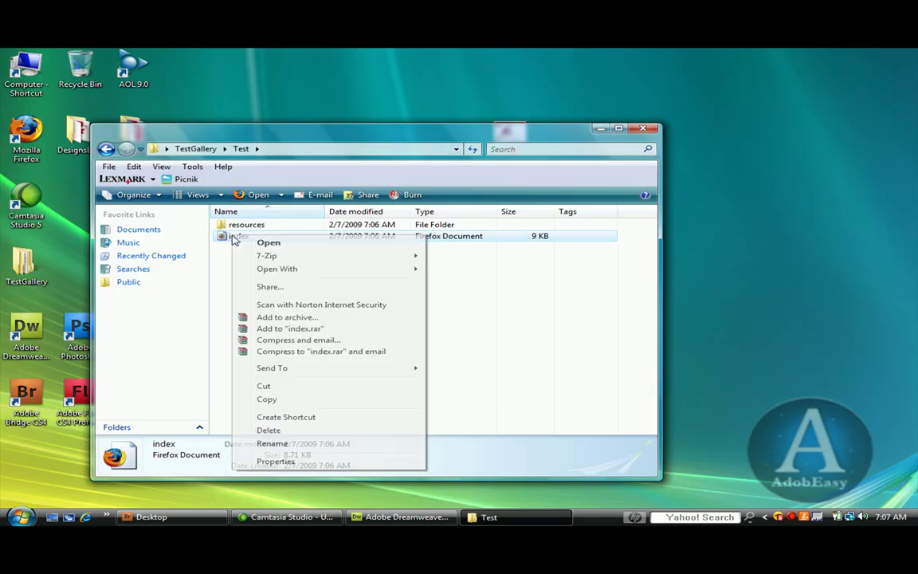
pyautogui.click(289, 443)
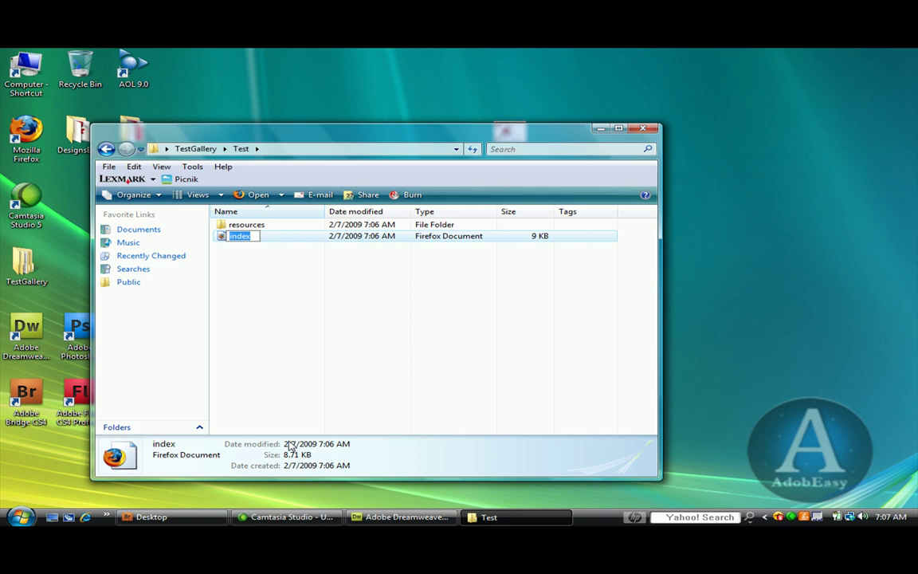
pyautogui.write('Gallery')
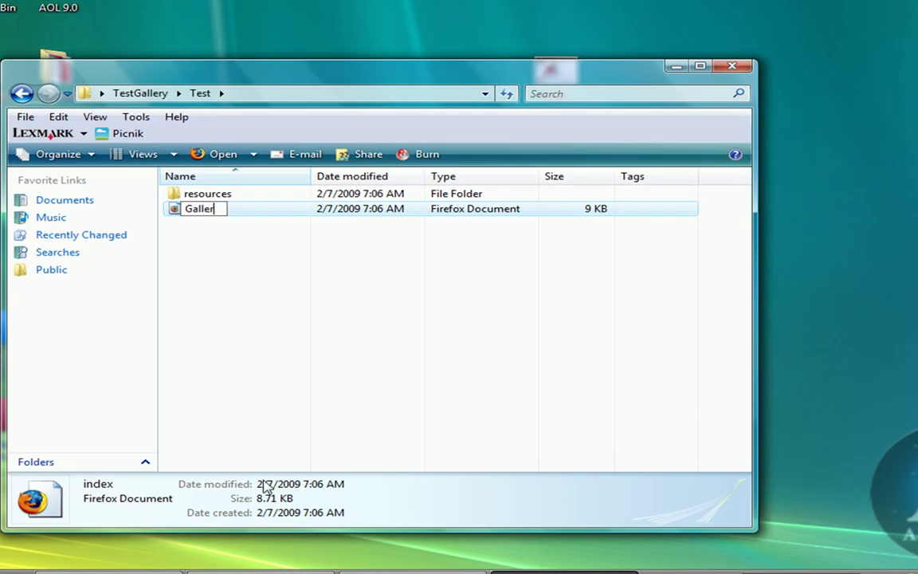
pyautogui.click(316, 356)
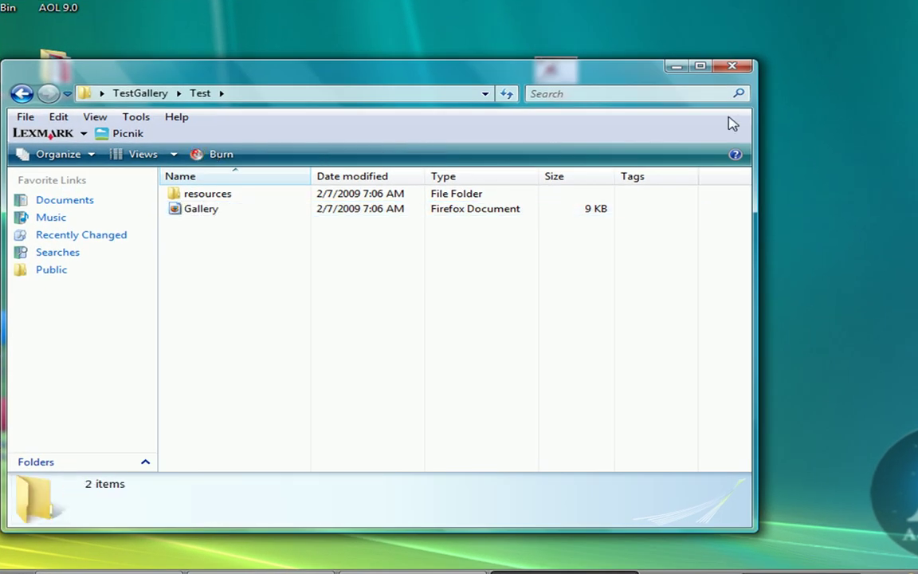
# Open the resources folder to inspect its files, then close the folder window.
pyautogui.click(206, 197)
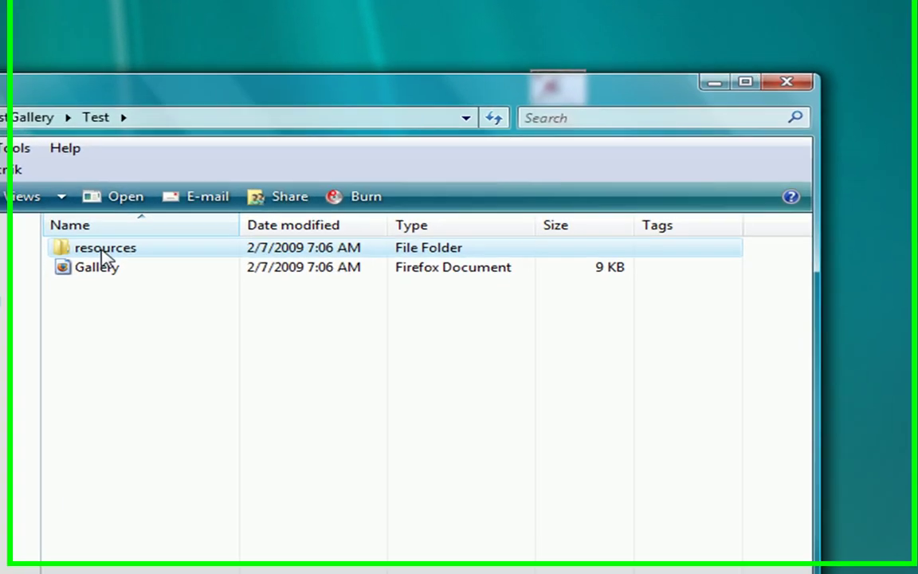
pyautogui.doubleClick(195, 202)
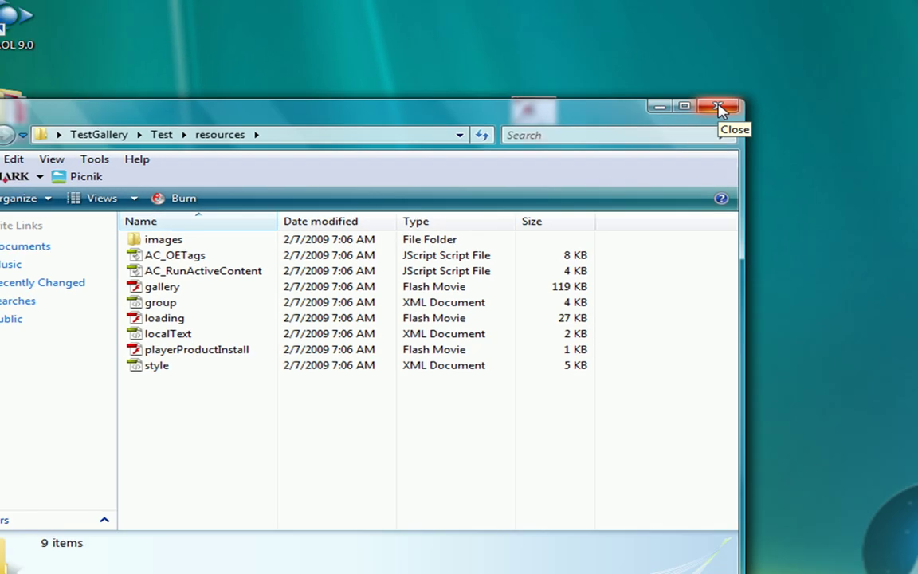
pyautogui.click(792, 86)
# Move TestGallery into the local site folder and refresh Dreamweaver's local files.
pyautogui.moveTo(27, 262); pyautogui.dragTo(74, 138)
pyautogui.moveTo(328, 513)
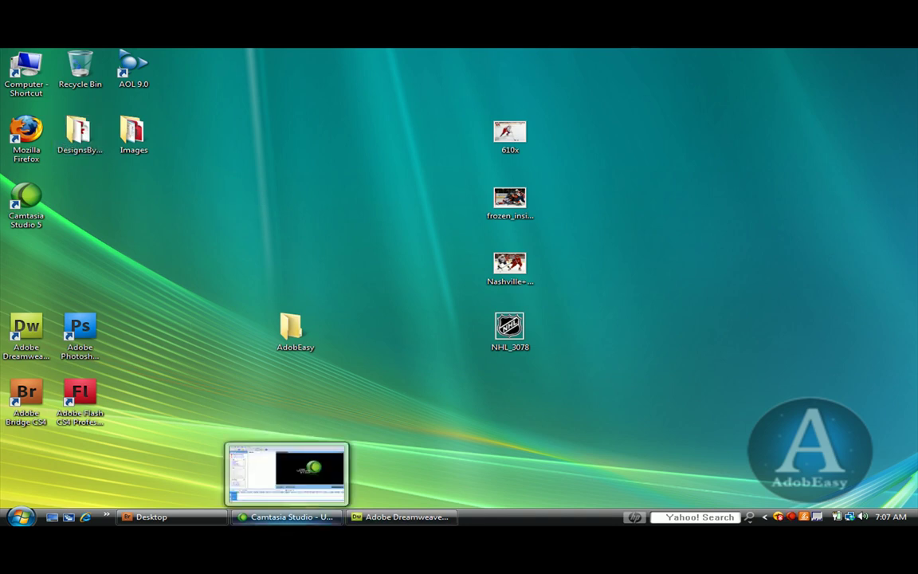
pyautogui.click(396, 517)
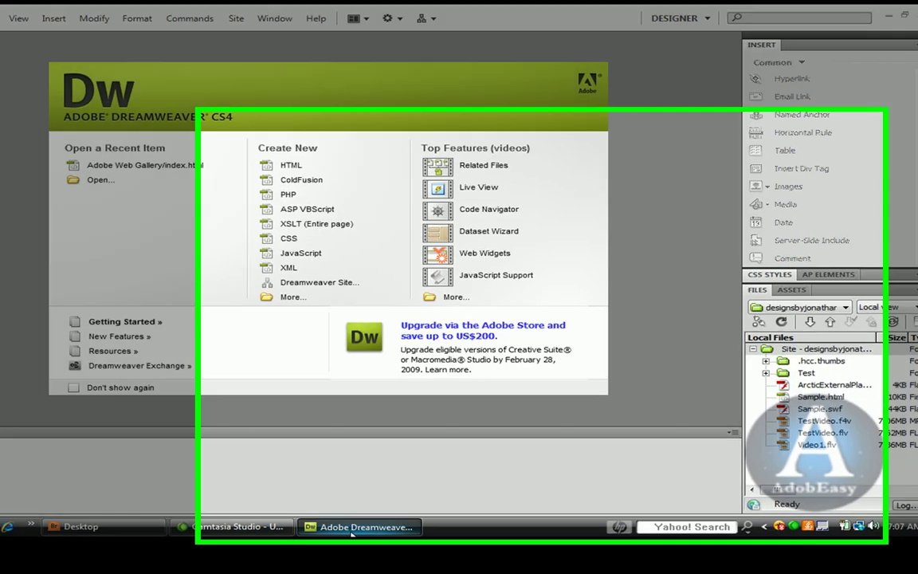
pyautogui.rightClick(794, 320)
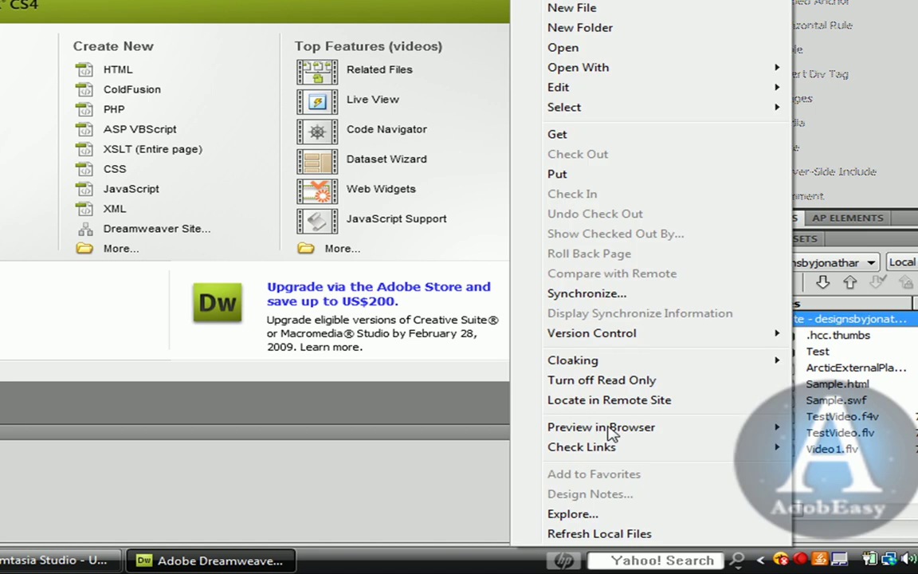
pyautogui.click(626, 534)
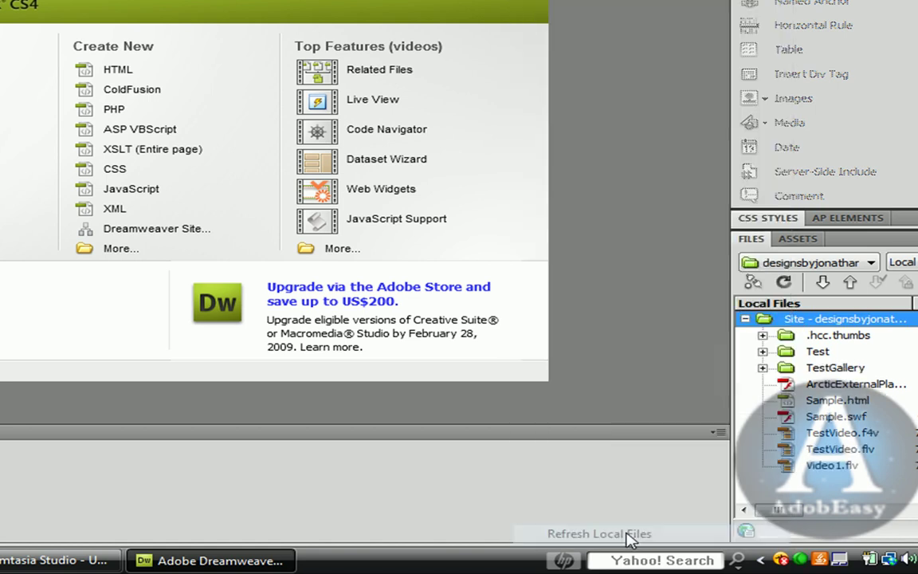
# Put the TestGallery folder to the remote server.
pyautogui.click(817, 369)
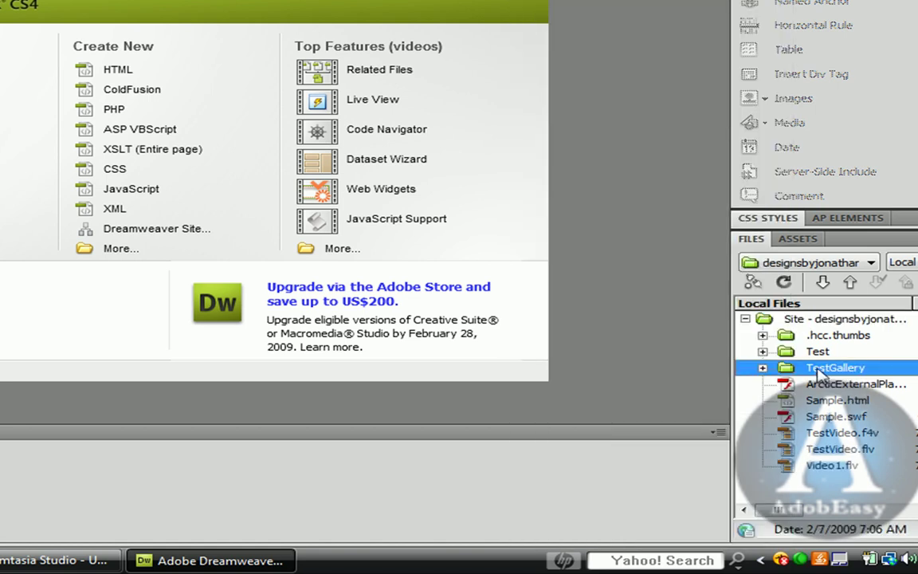
pyautogui.rightClick(819, 374)
pyautogui.click(589, 175)
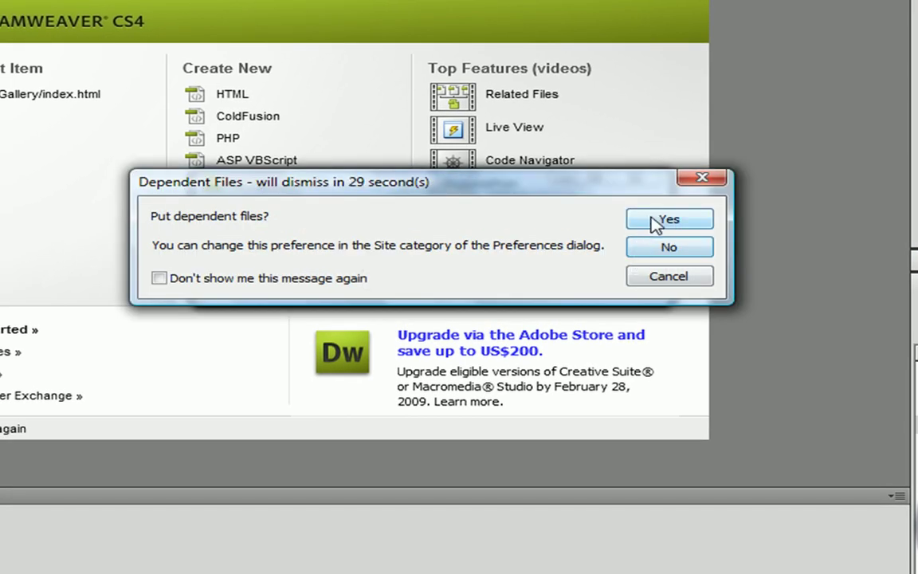
# Choose Yes to include dependent files so TestGallery's images upload too.
pyautogui.click(657, 220)
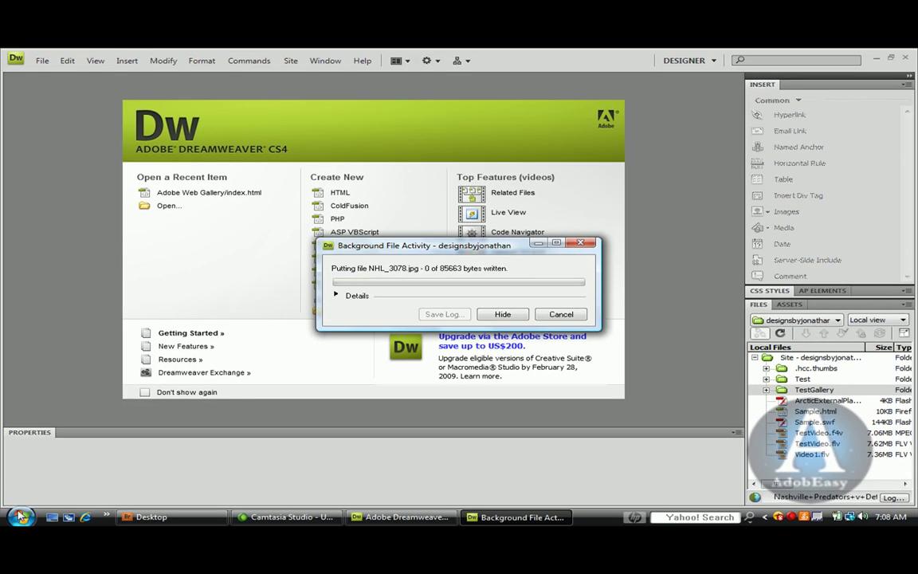
# Launch Firefox and replace the start page address with the designsbyjonathan.com/TestGallery address.
pyautogui.click(19, 517)
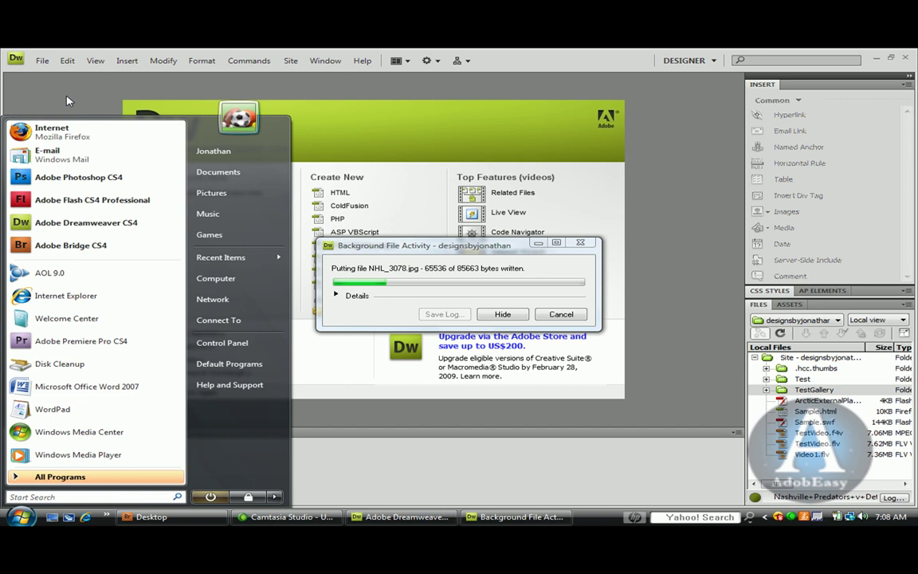
pyautogui.click(62, 134)
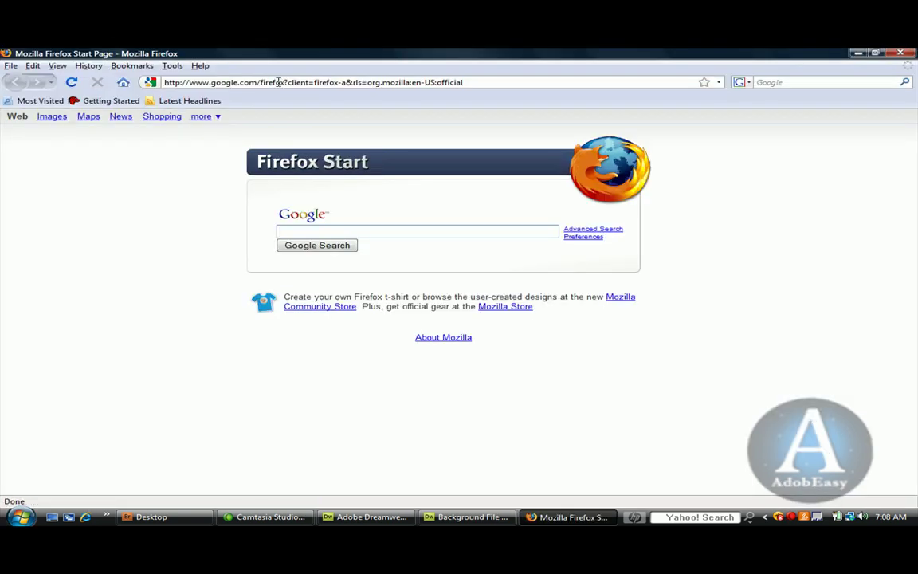
pyautogui.click(278, 82)
pyautogui.press('BackSpace')
pyautogui.write('www')
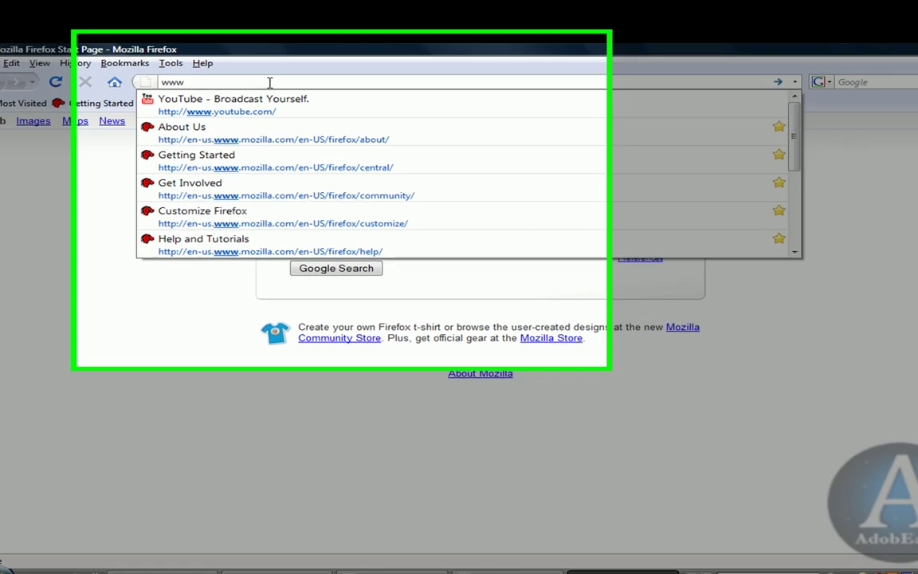
pyautogui.write('.designsby')
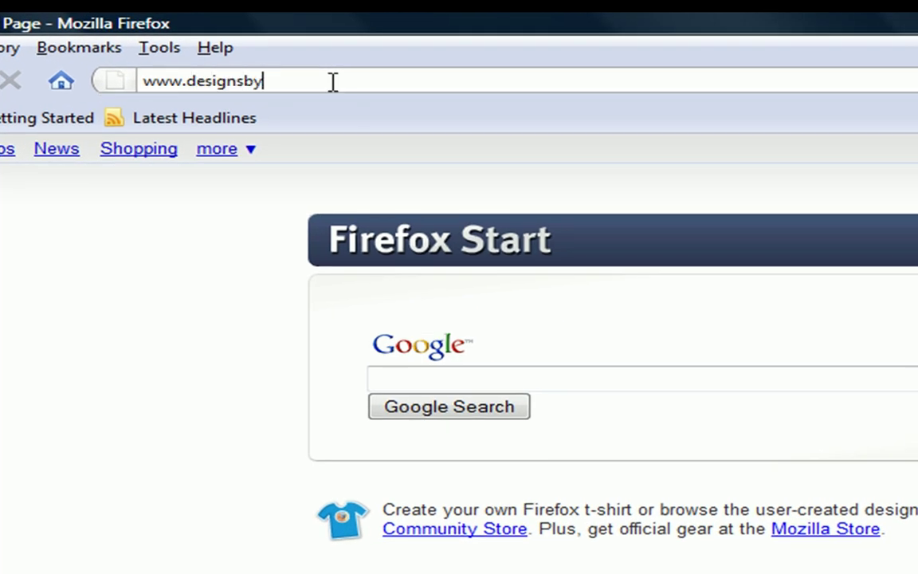
pyautogui.write('jonatahn')
pyautogui.press('BackSpace')
pyautogui.press('BackSpace')
pyautogui.press('BackSpace')
pyautogui.write('h')
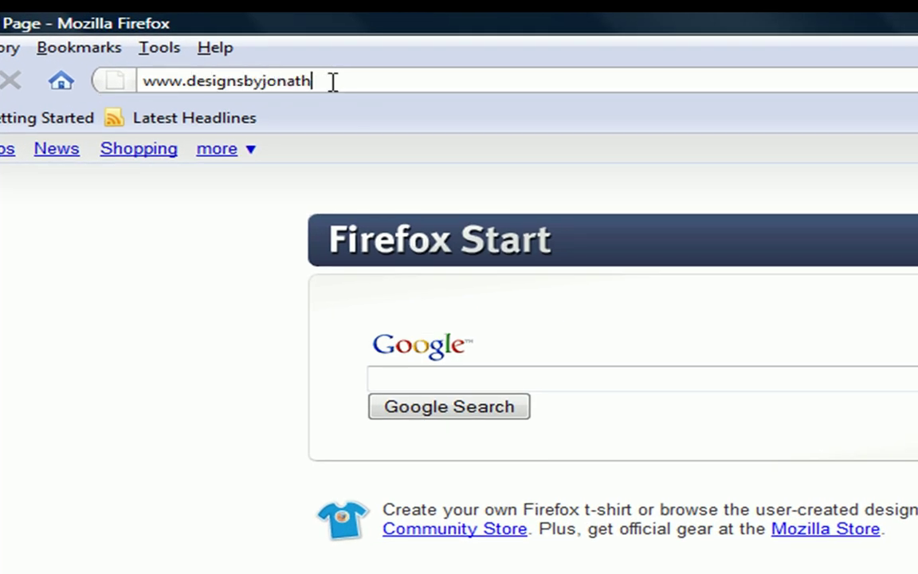
pyautogui.write('an.com/TestGallery')
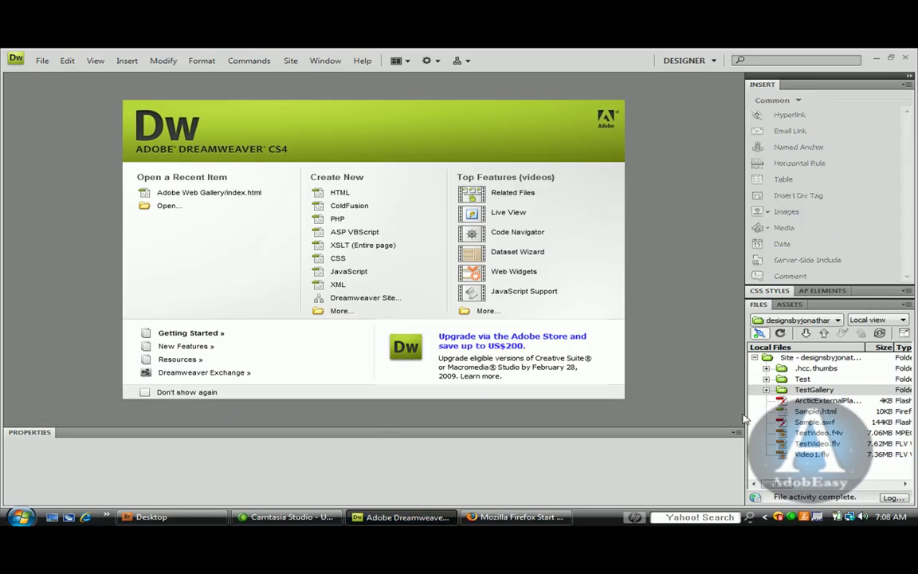
# Expand TestGallery and its Test subfolder in the Files panel to locate Gallery.html.
pyautogui.click(766, 389)
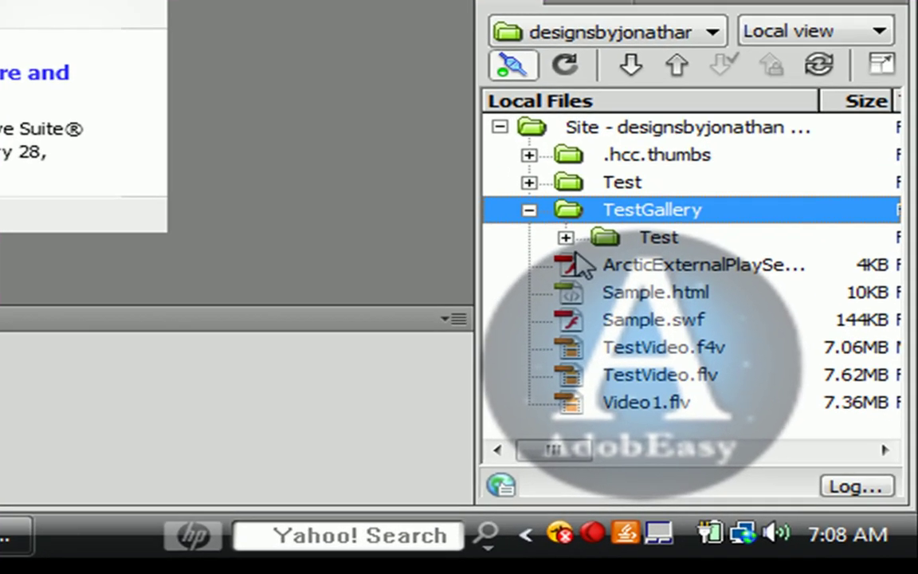
pyautogui.click(780, 400)
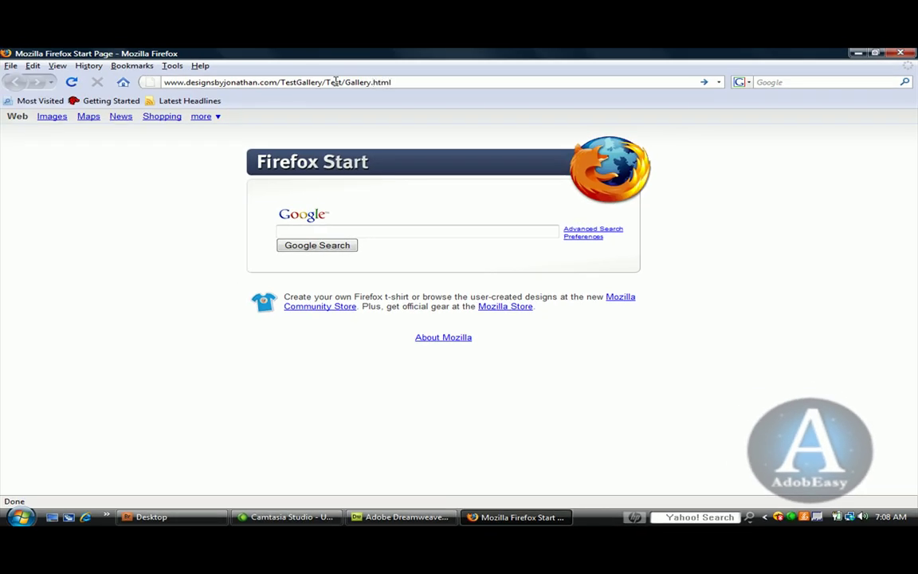
# Load the live TestGallery/Test/Gallery.html page and click through all four hockey photos.
pyautogui.press('Return')
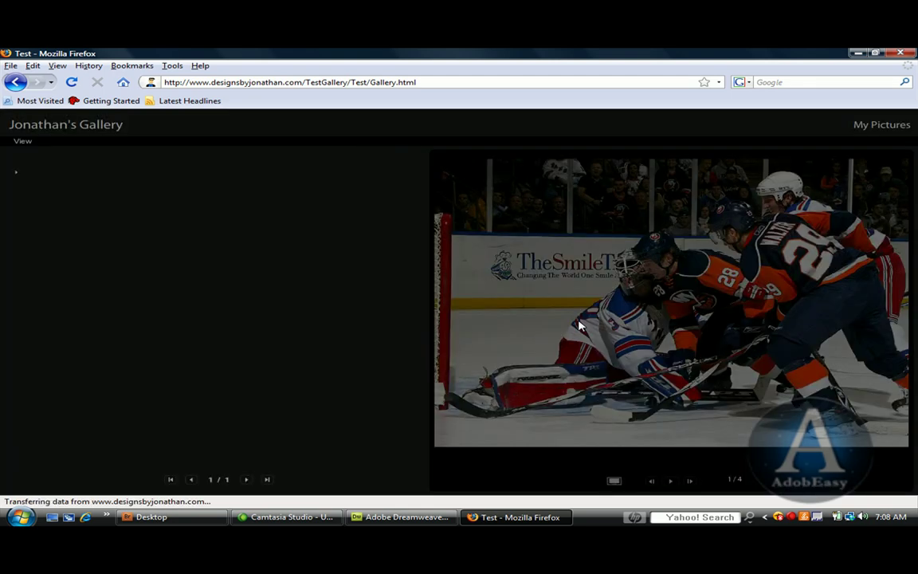
pyautogui.click(690, 483)
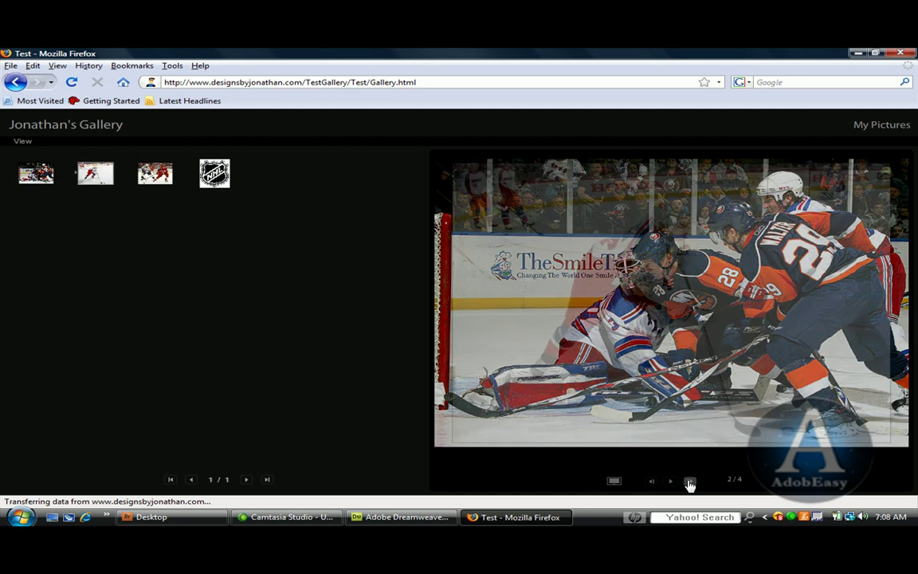
pyautogui.click(212, 167)
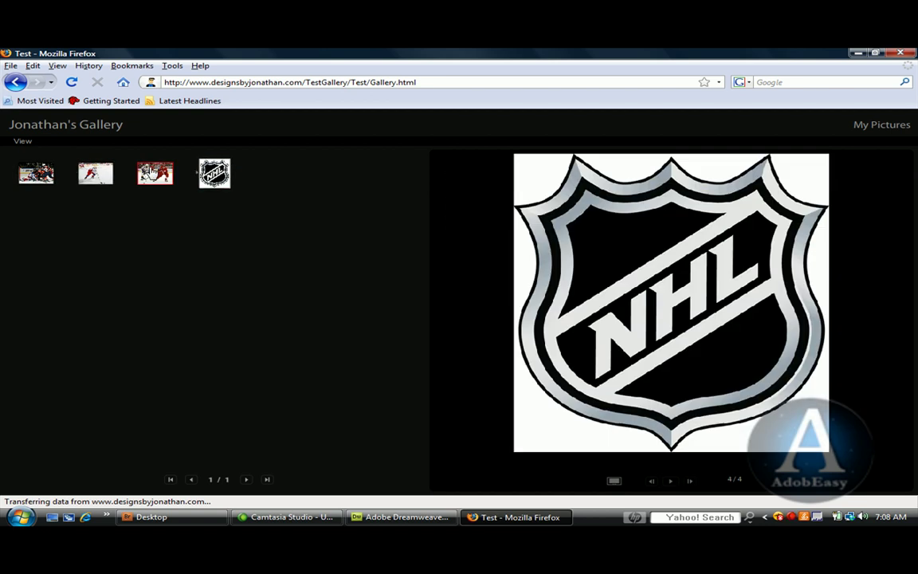
pyautogui.click(151, 172)
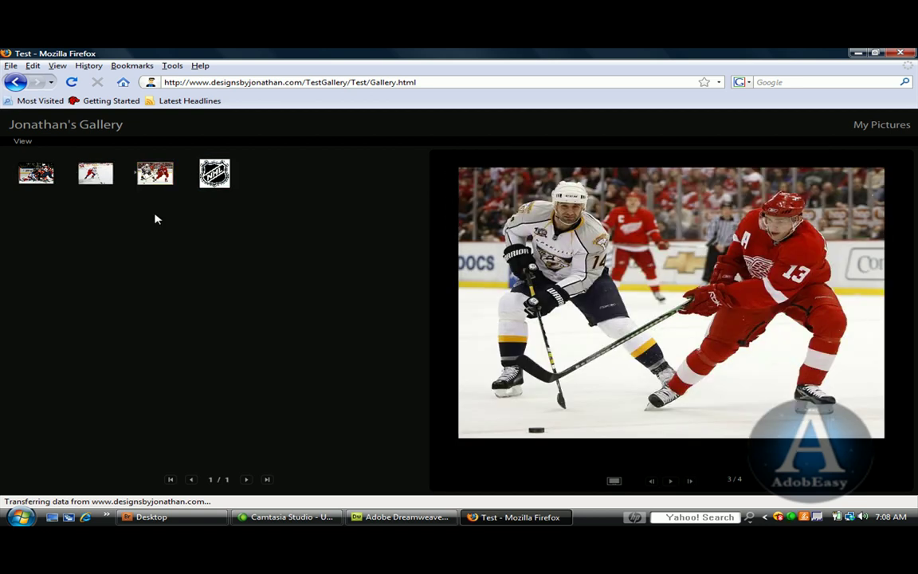
pyautogui.click(95, 173)
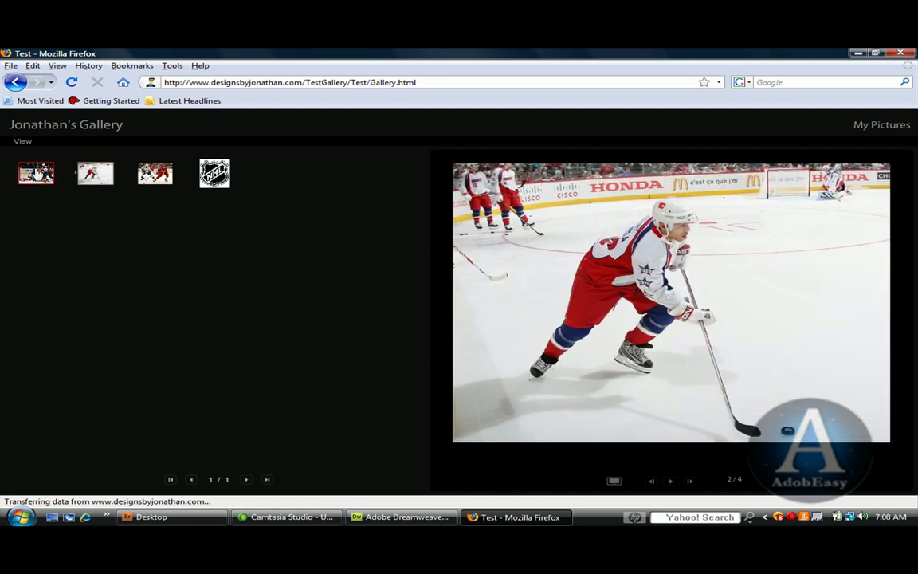
pyautogui.click(36, 171)
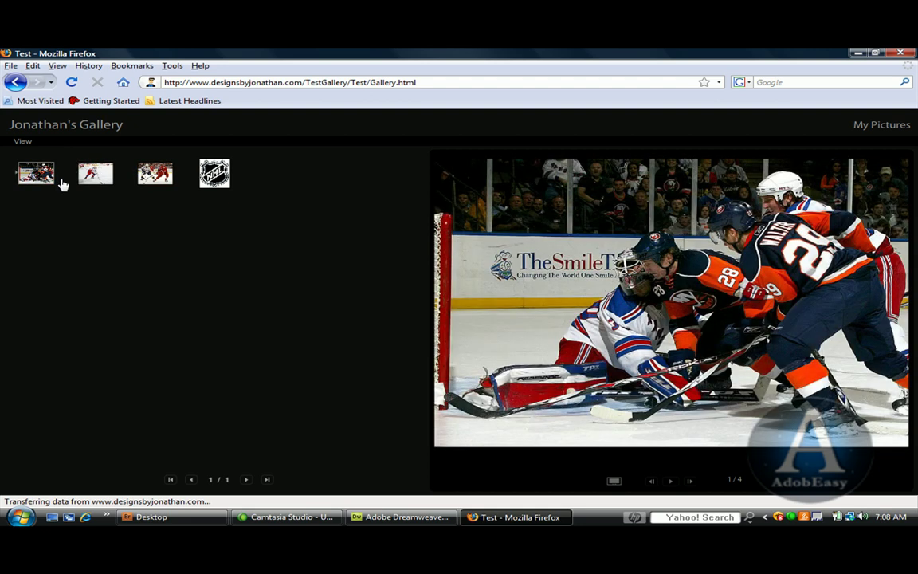
pyautogui.click(99, 183)
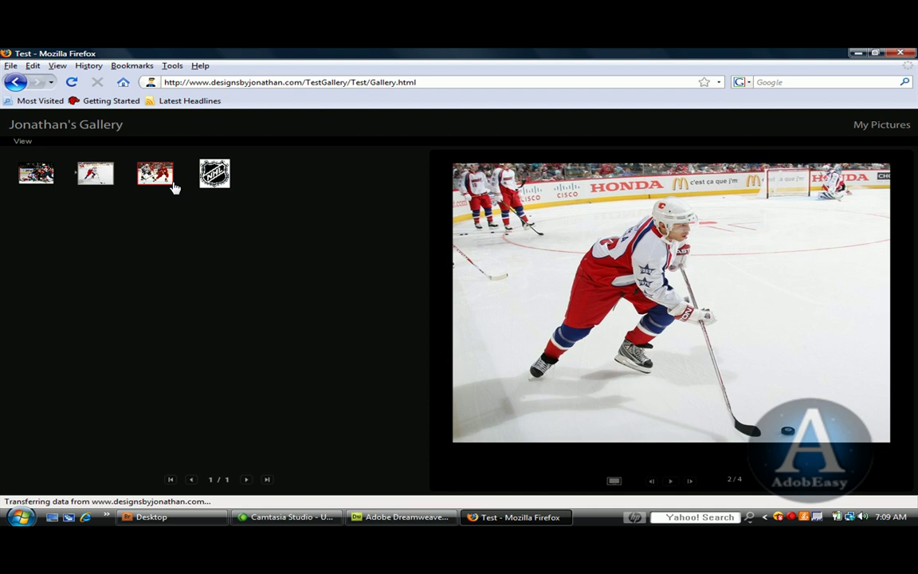
pyautogui.click(168, 181)
pyautogui.click(212, 173)
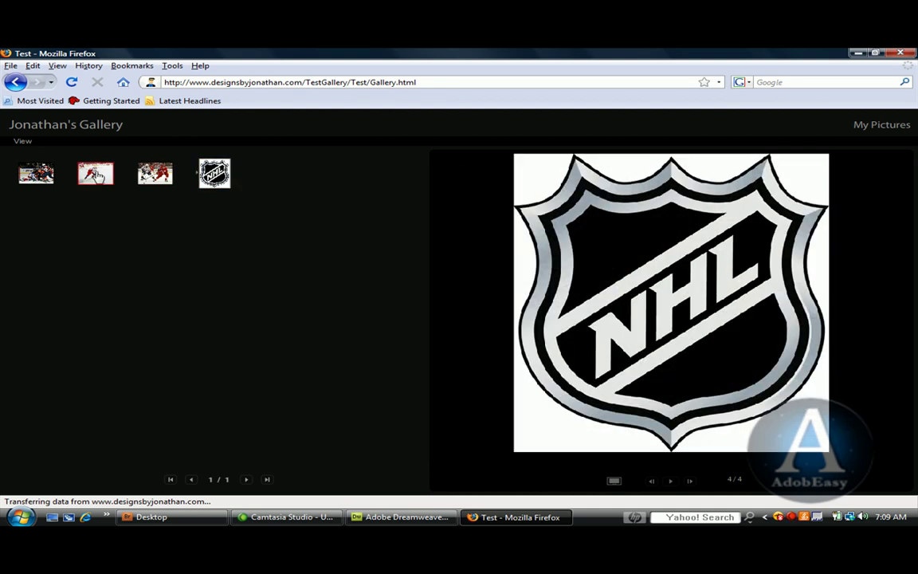
pyautogui.click(97, 175)
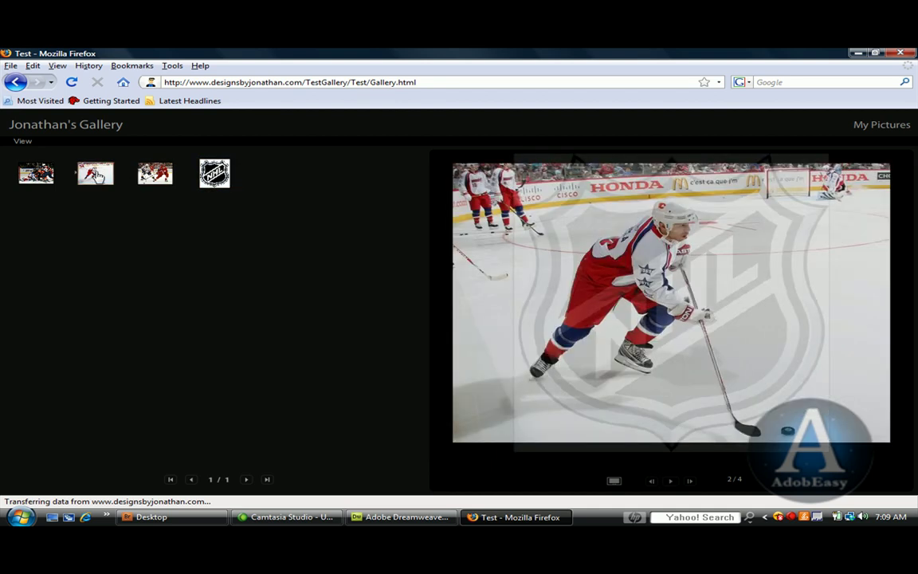